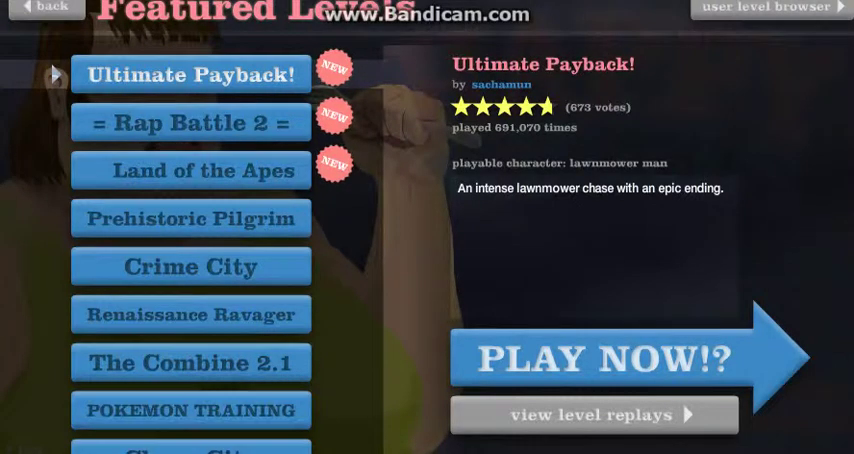
Highlight Land of the Apes in the Featured Levels list
{"action": "key", "text": "Down"}
{"action": "key", "text": "Down"}
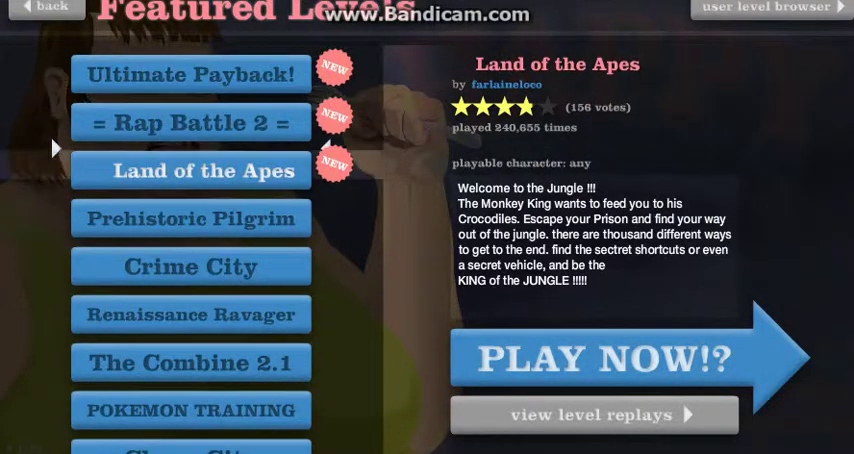
Launch Land of the Apes and browse characters on the selection screen
{"action": "key", "text": "Return"}
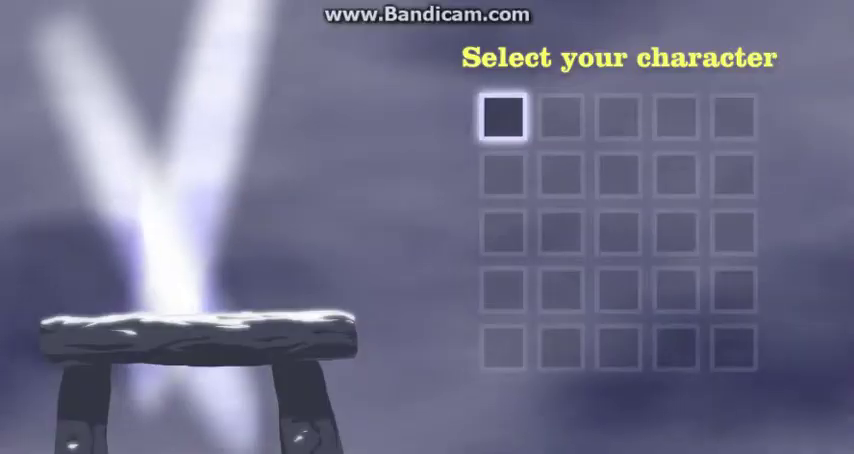
{"action": "key", "text": "Right"}
{"action": "key", "text": "Right"}
{"action": "key", "text": "Right"}
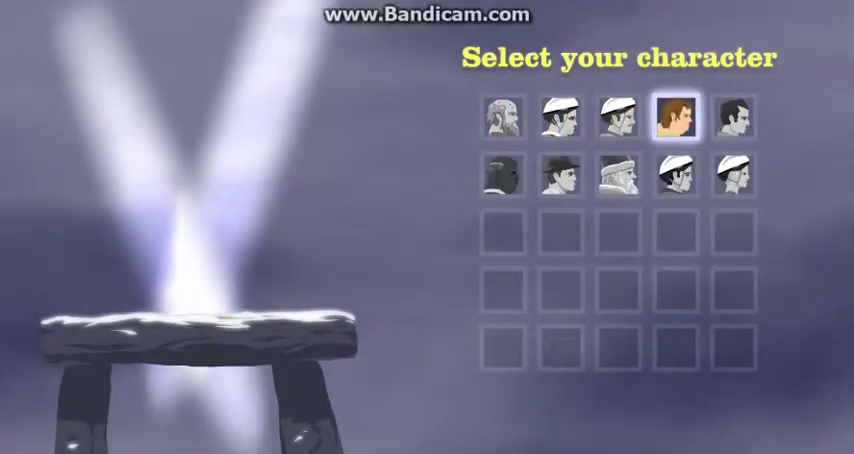
{"action": "key", "text": "Left"}
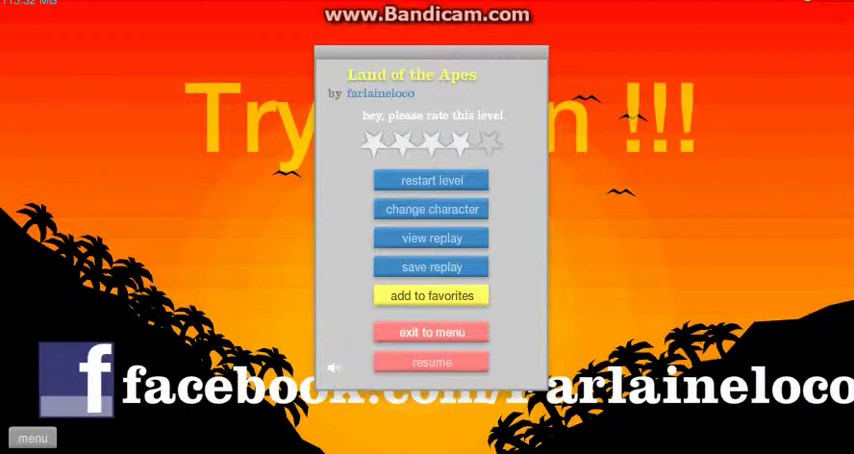
Leave Land of the Apes for Featured Levels and show Ultimate Payback!'s details
{"action": "left_click", "coordinate": [432, 332]}
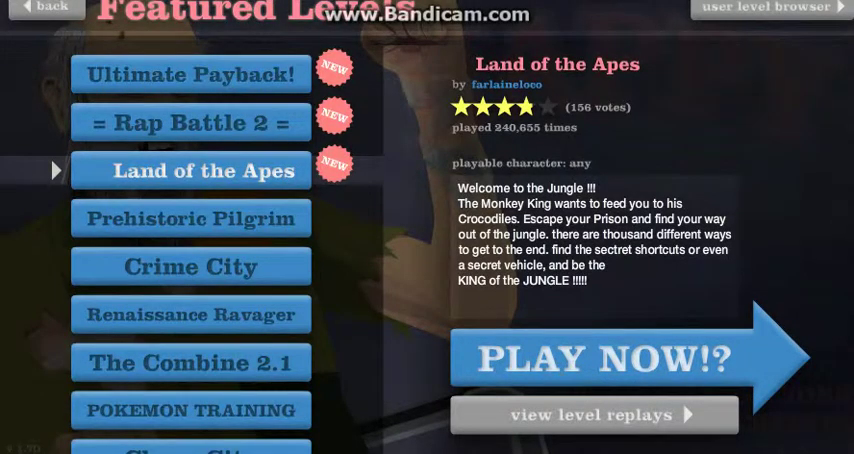
{"action": "left_click", "coordinate": [190, 74]}
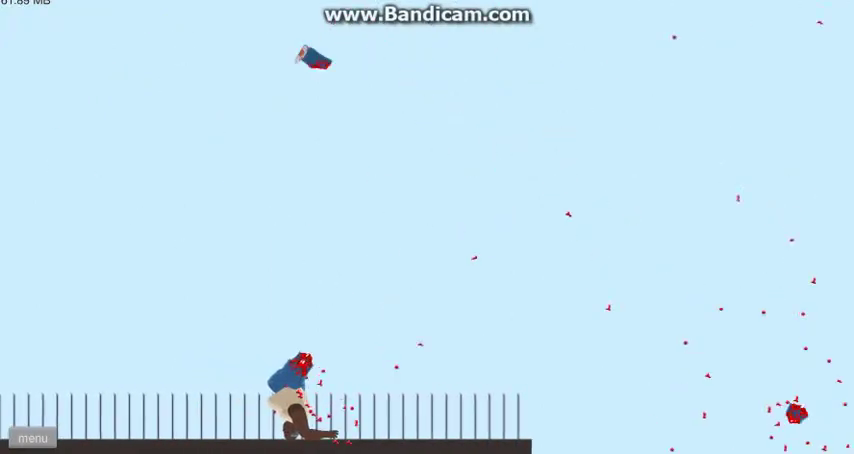
Pause, replay Ultimate Payback!, and pause again after hitting the tree stump
{"action": "key", "text": "Escape"}
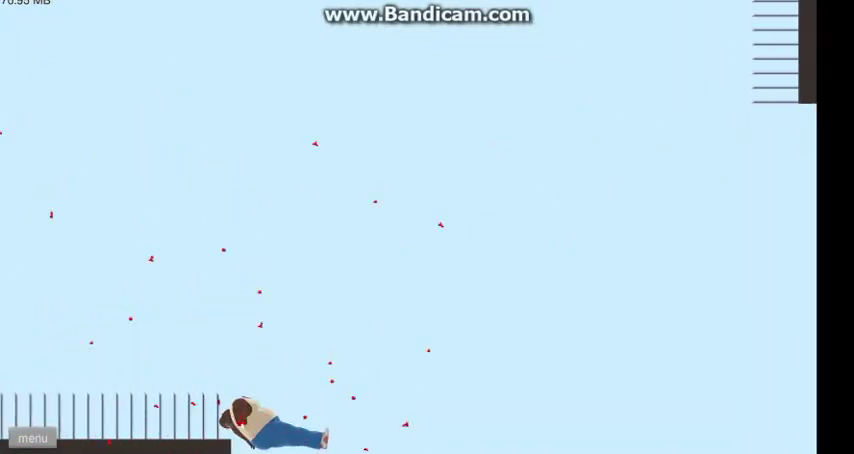
{"action": "key", "text": "Escape"}
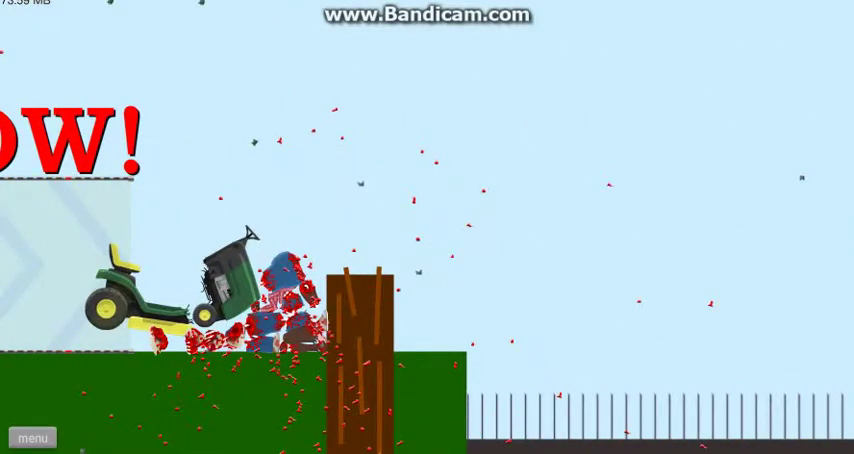
Pause after the crash, replay, and pause again after dying at the 'Too late, sucka.' wall
{"action": "key", "text": "Escape"}
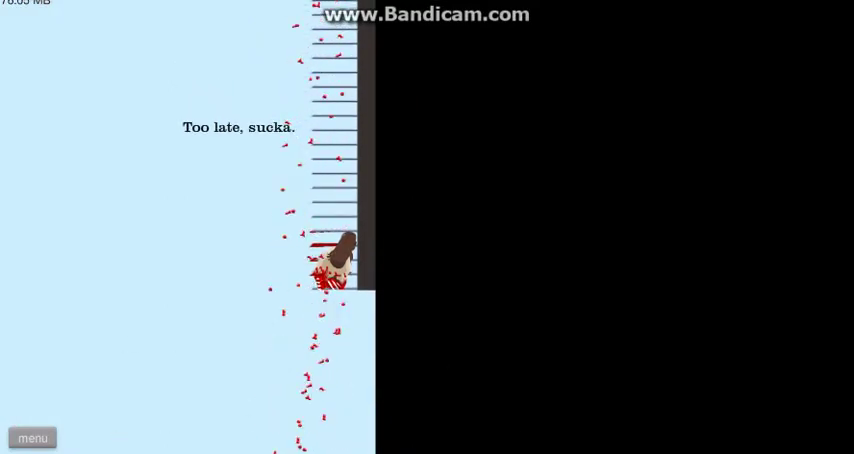
{"action": "key", "text": "Escape"}
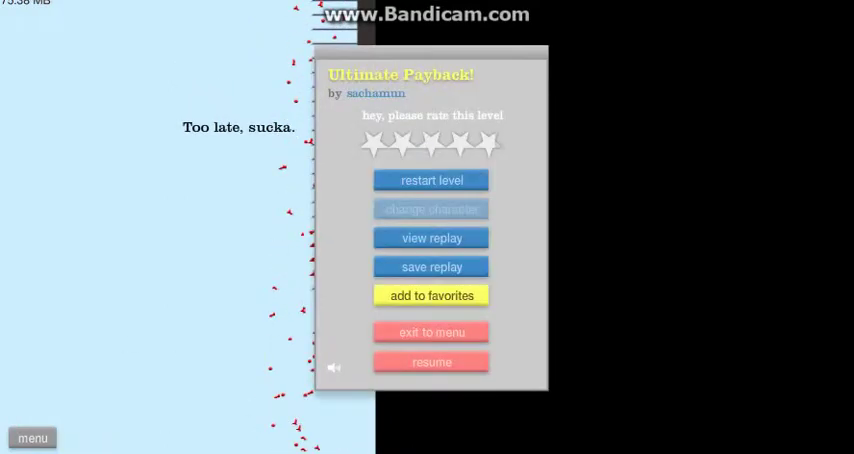
Quit Ultimate Payback! back to the Featured Levels list
{"action": "left_click", "coordinate": [431, 332]}
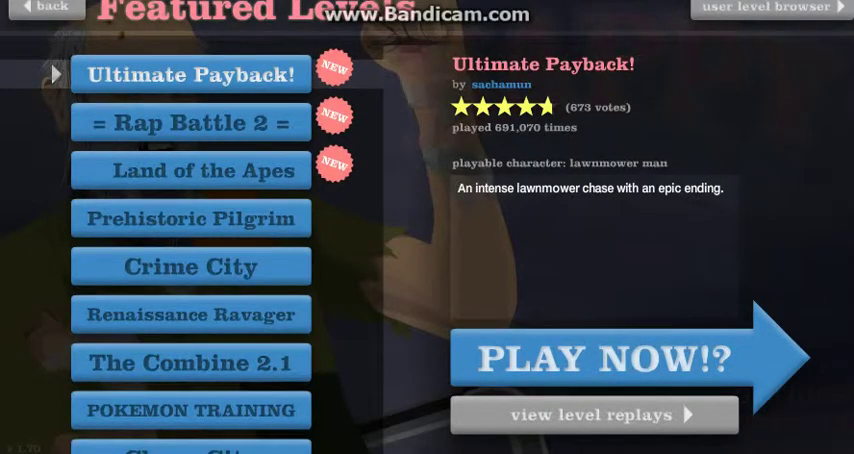
{"action": "scroll", "coordinate": [190, 250], "scroll_direction": "down", "scroll_amount": 3}
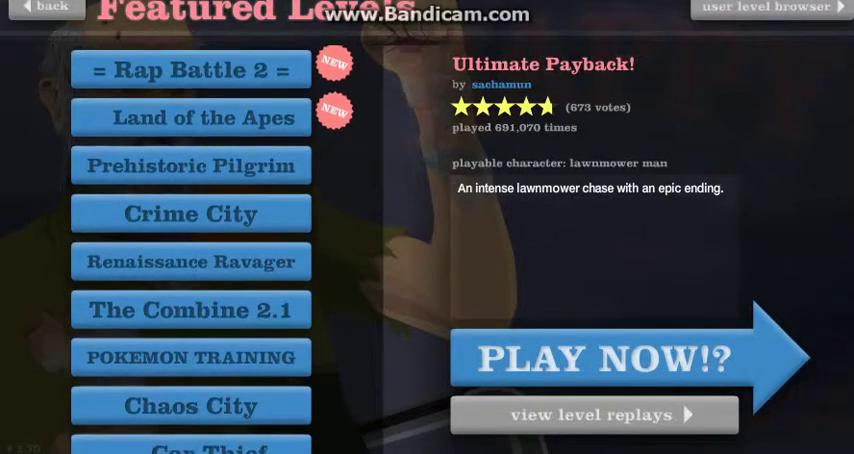
{"action": "scroll", "coordinate": [190, 250], "scroll_direction": "down", "scroll_amount": 3}
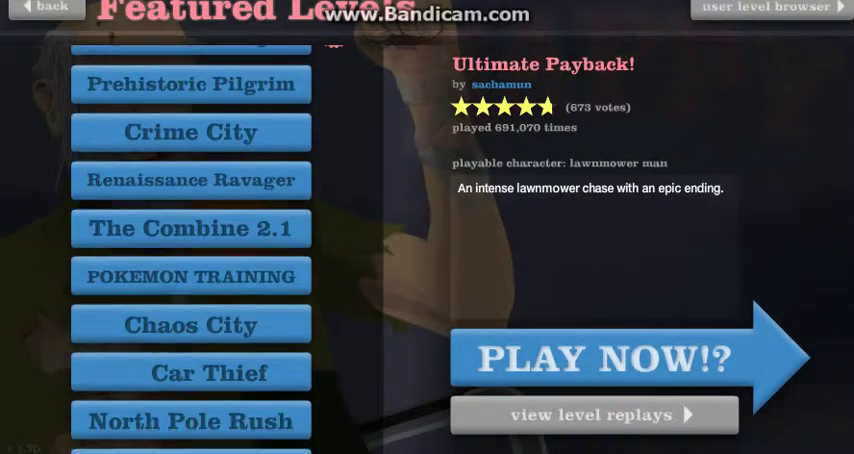
{"action": "scroll", "coordinate": [190, 250], "scroll_direction": "up", "scroll_amount": 2}
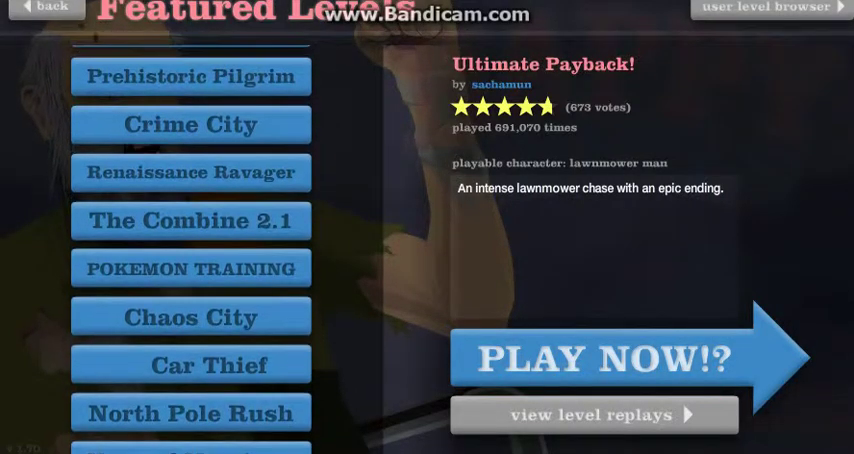
{"action": "scroll", "coordinate": [190, 250], "scroll_direction": "up", "scroll_amount": 3}
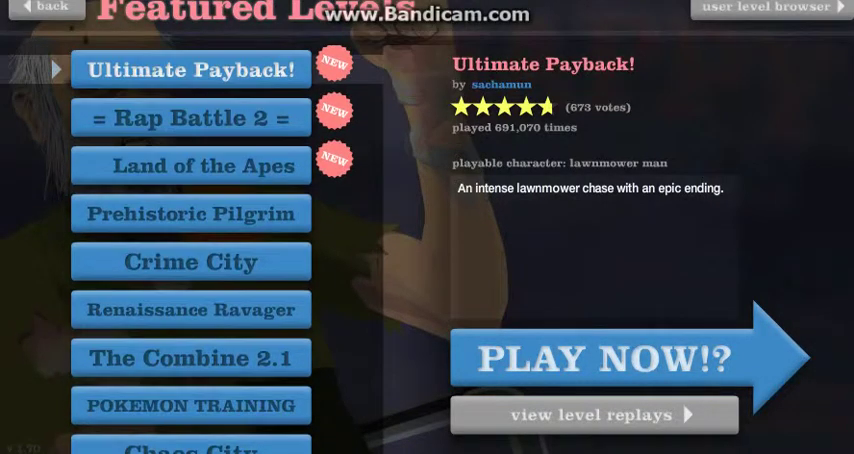
Select = Rap Battle 2 = in the Featured Levels list
{"action": "key", "text": "Down"}
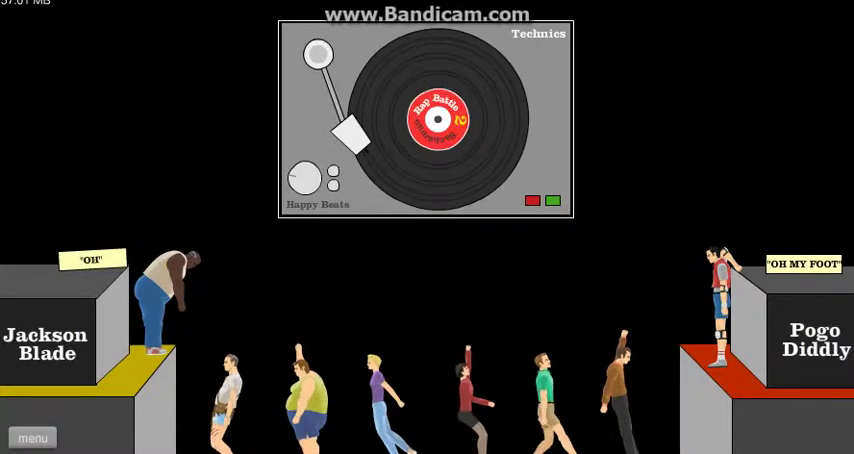
Leave Rap Battle 2 for Featured Levels, viewing North Pole Rush, then Obst. Course
{"action": "left_click", "coordinate": [33, 438]}
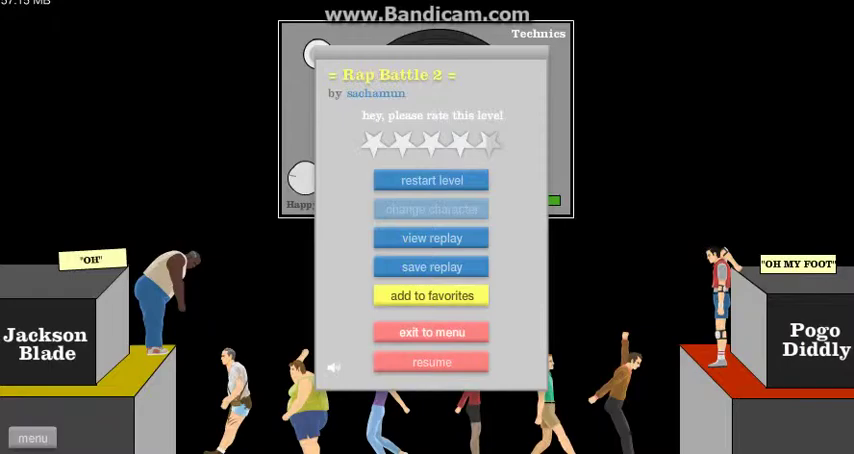
{"action": "left_click", "coordinate": [432, 332]}
{"action": "scroll", "coordinate": [190, 250], "scroll_direction": "down", "scroll_amount": 3}
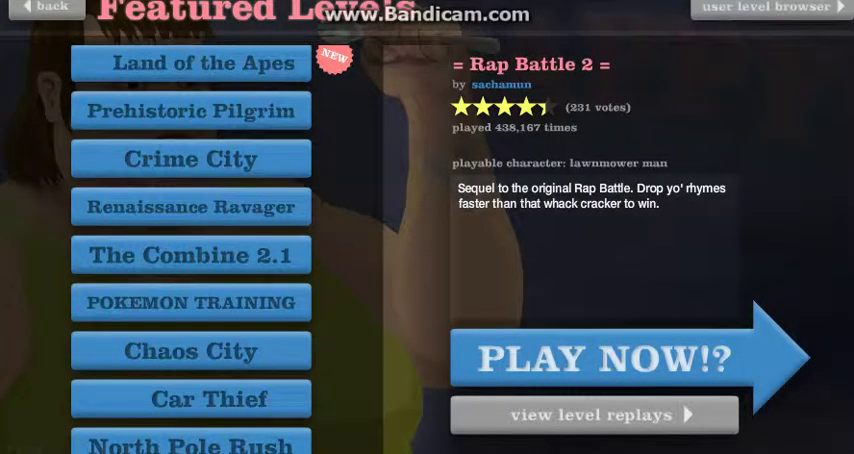
{"action": "scroll", "coordinate": [190, 250], "scroll_direction": "down", "scroll_amount": 3}
{"action": "scroll", "coordinate": [190, 250], "scroll_direction": "down", "scroll_amount": 1}
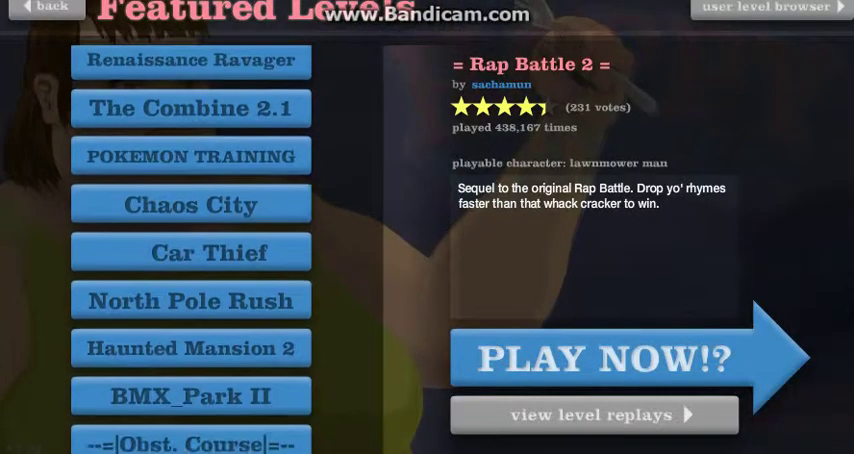
{"action": "left_click", "coordinate": [190, 295]}
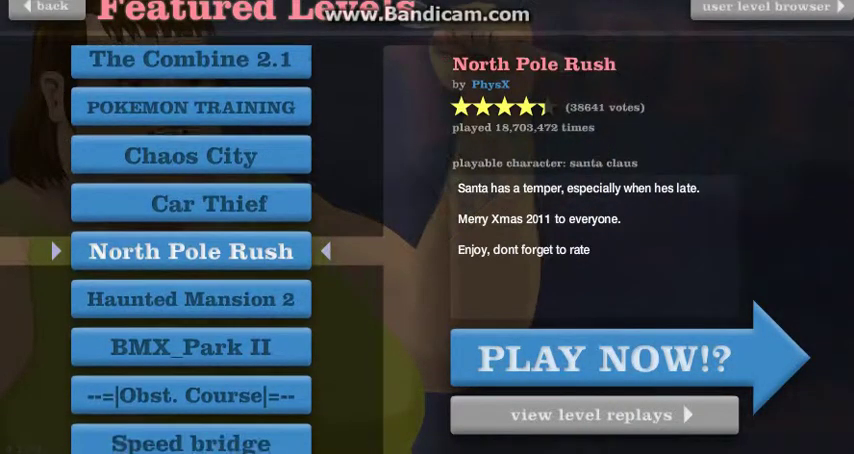
{"action": "scroll", "coordinate": [190, 250], "scroll_direction": "down", "scroll_amount": 2}
{"action": "scroll", "coordinate": [190, 250], "scroll_direction": "down", "scroll_amount": 1}
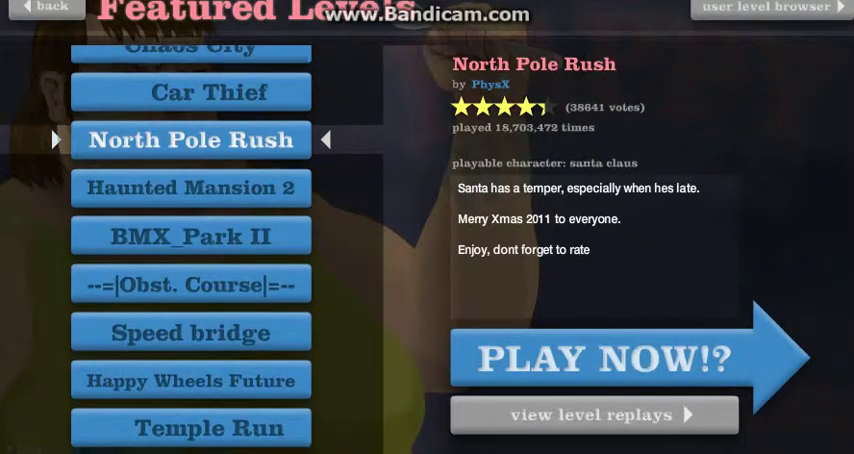
{"action": "left_click", "coordinate": [190, 270]}
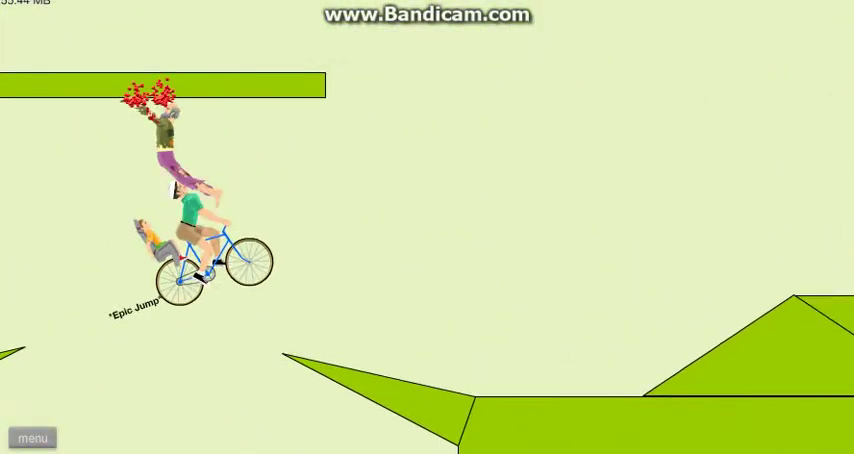
Ride Obst. Course up the ramps and over the pyramid jump
{"action": "key", "text": "Up"}
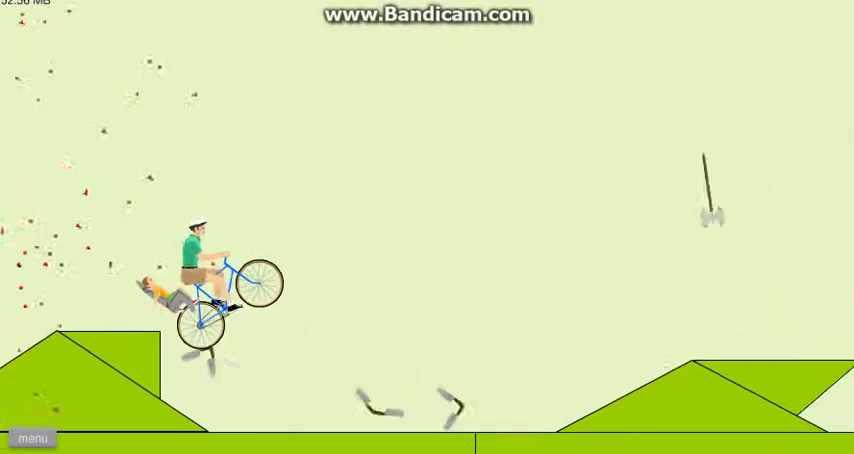
{"action": "key", "text": "Up"}
{"action": "key", "text": "Up"}
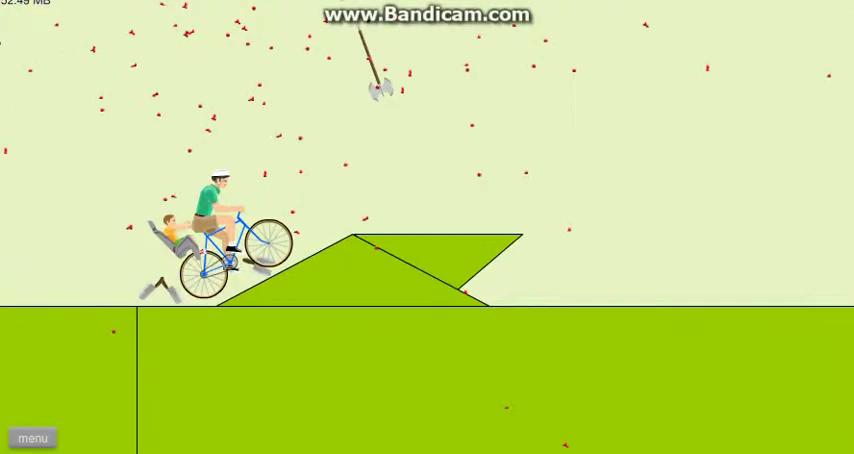
{"action": "key", "text": "Up"}
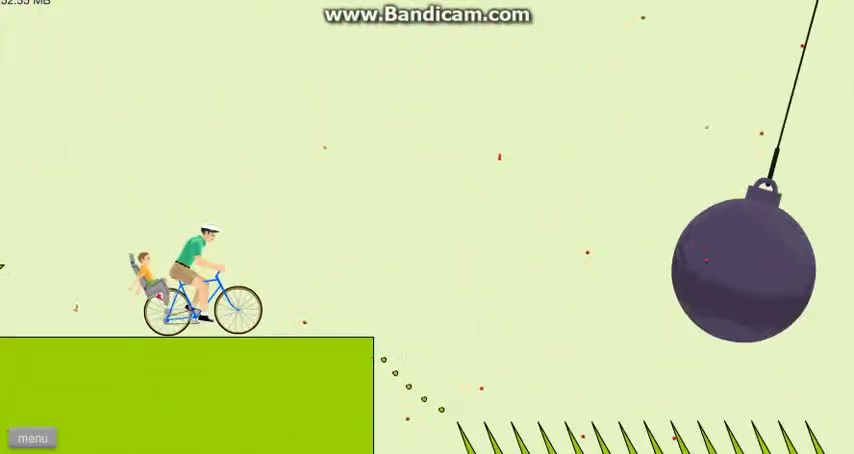
{"action": "key", "text": "Up"}
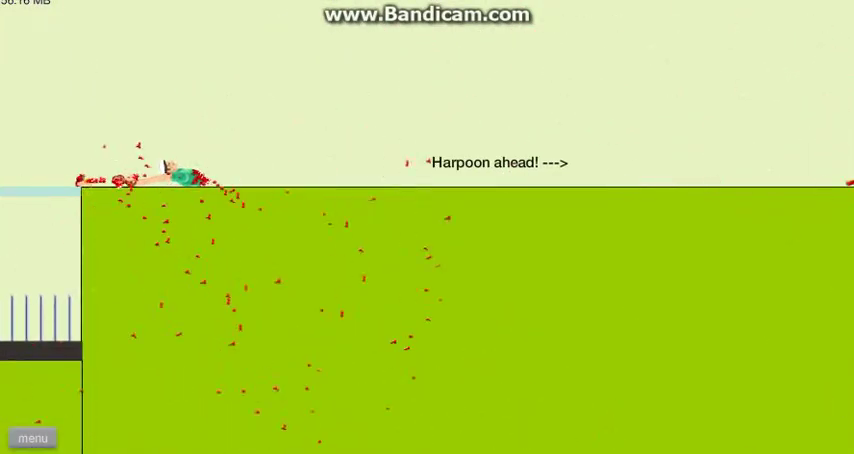
Restart Obst. Course and ride over the spikes to take the Epic Jump
{"action": "key", "text": "Escape"}
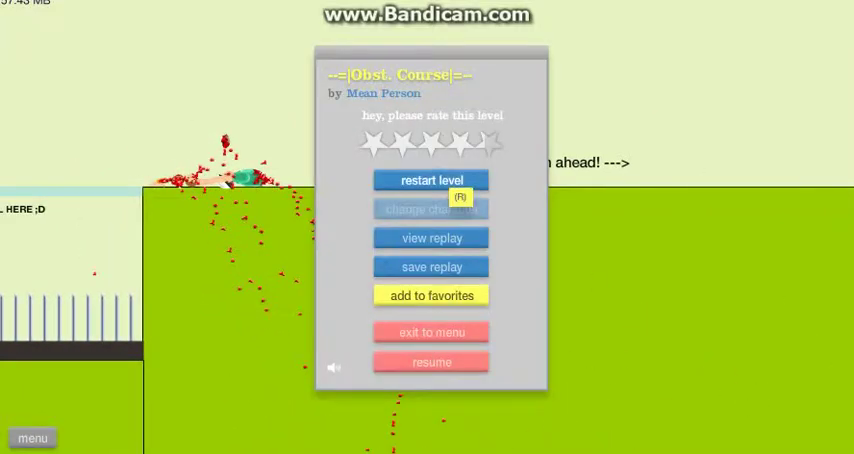
{"action": "left_click", "coordinate": [432, 180]}
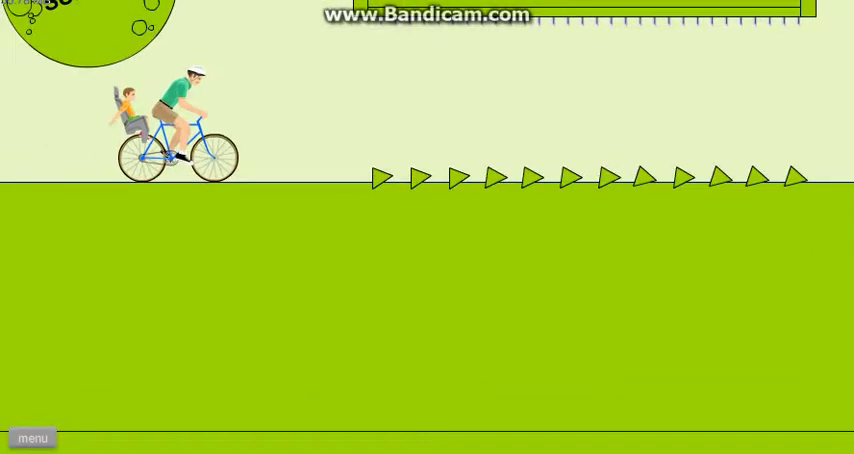
{"action": "key", "text": "Up"}
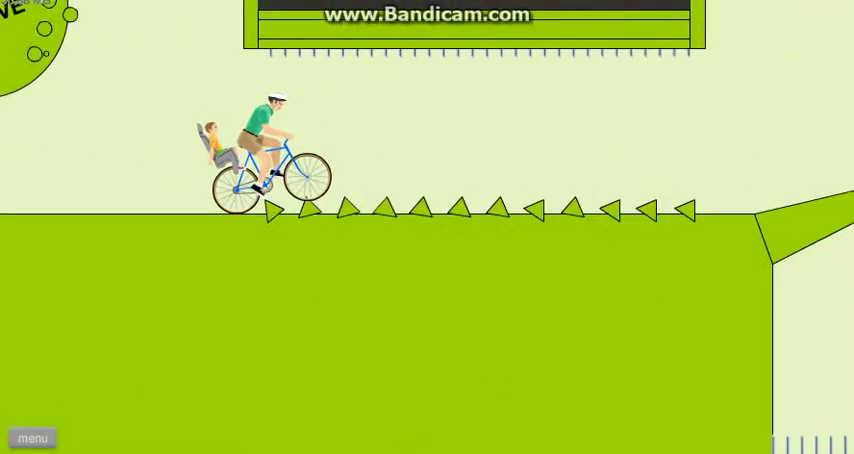
{"action": "key", "text": "Up"}
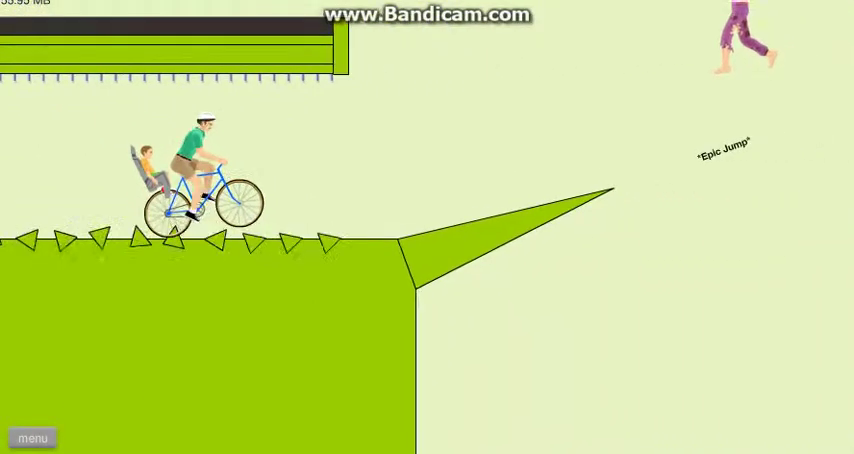
{"action": "key", "text": "Up"}
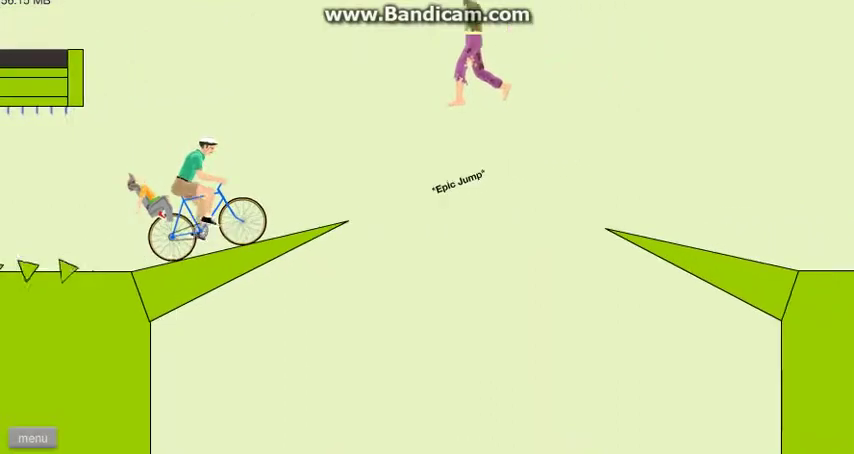
Keep riding over the next ramps and off the ledge ahead
{"action": "key", "text": "Up"}
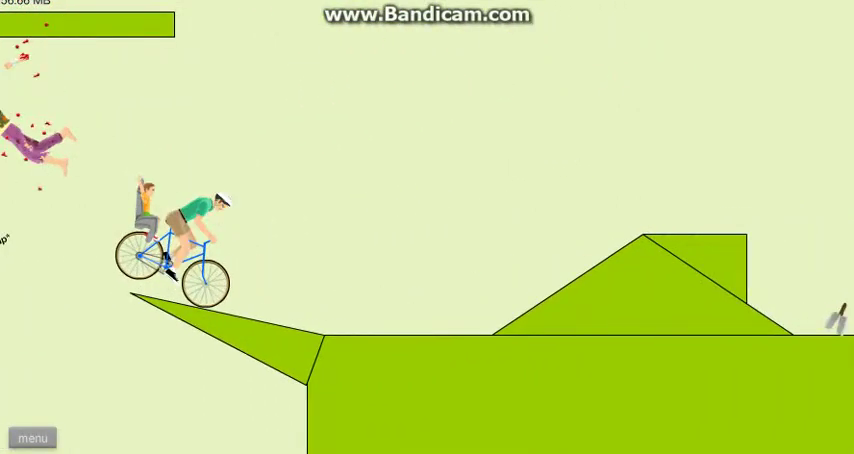
{"action": "key", "text": "Up"}
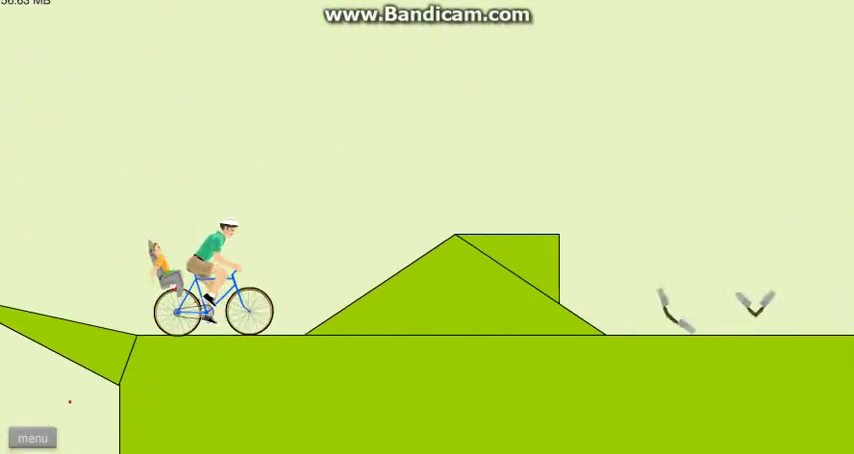
{"action": "key", "text": "Up"}
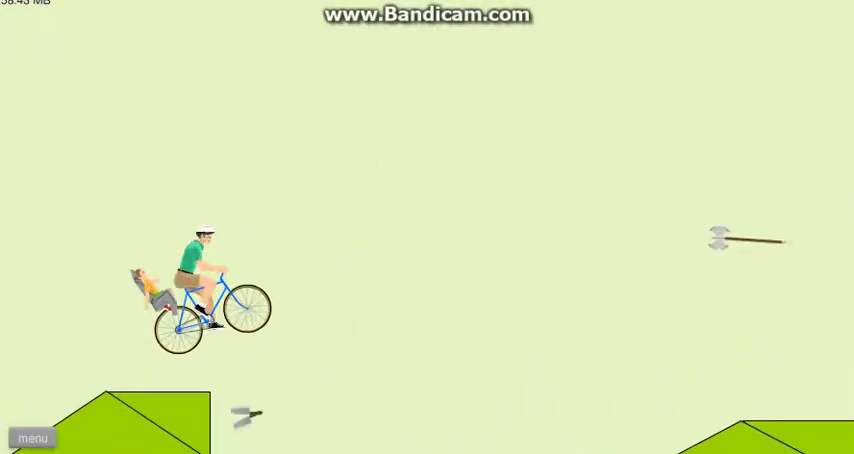
{"action": "key", "text": "Up"}
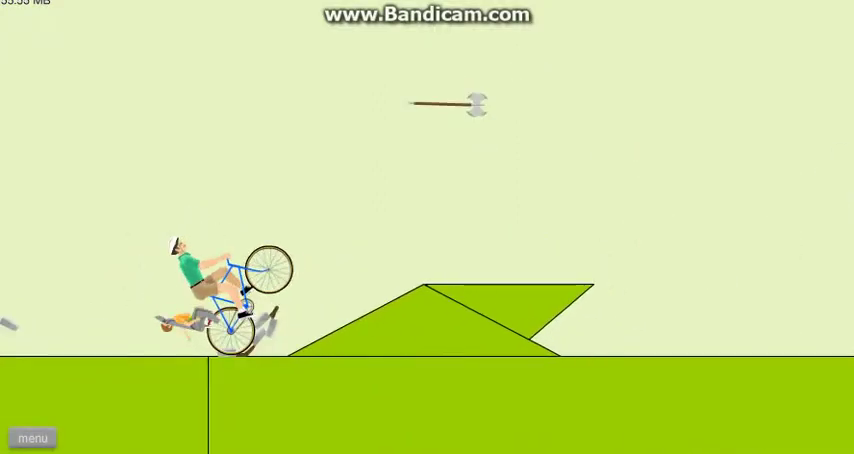
{"action": "key", "text": "Up"}
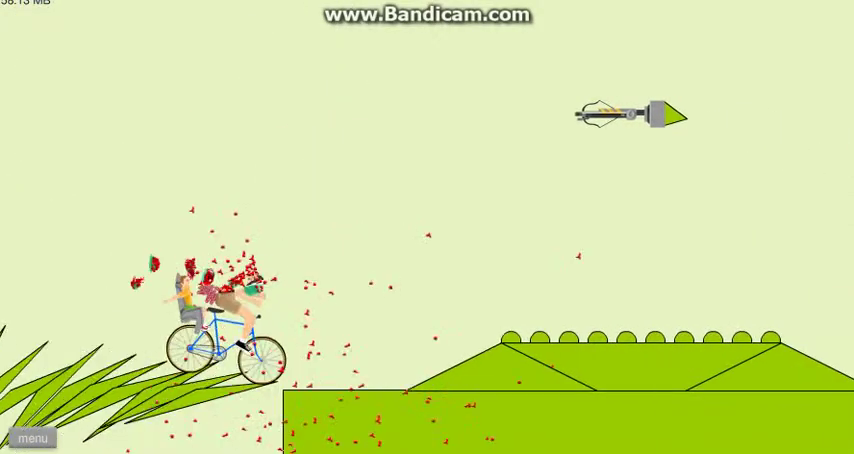
{"action": "key", "text": "Up"}
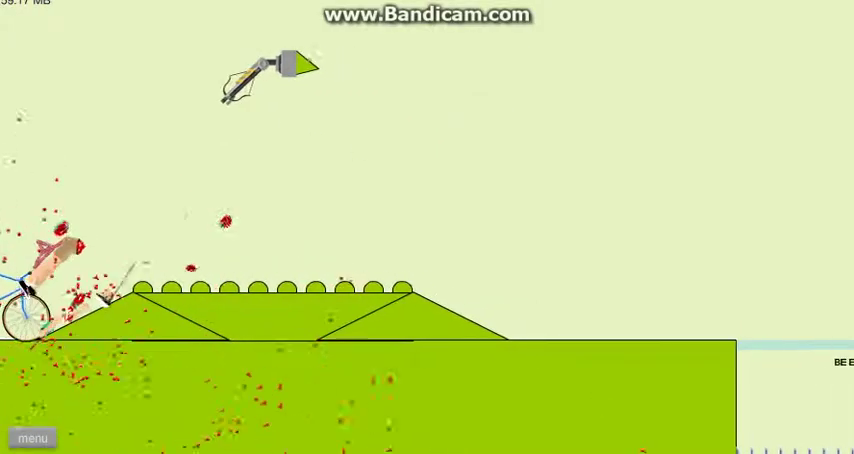
Pause after the crash, restart Obst. Course, and ride forward toward the spikes
{"action": "key", "text": "Escape"}
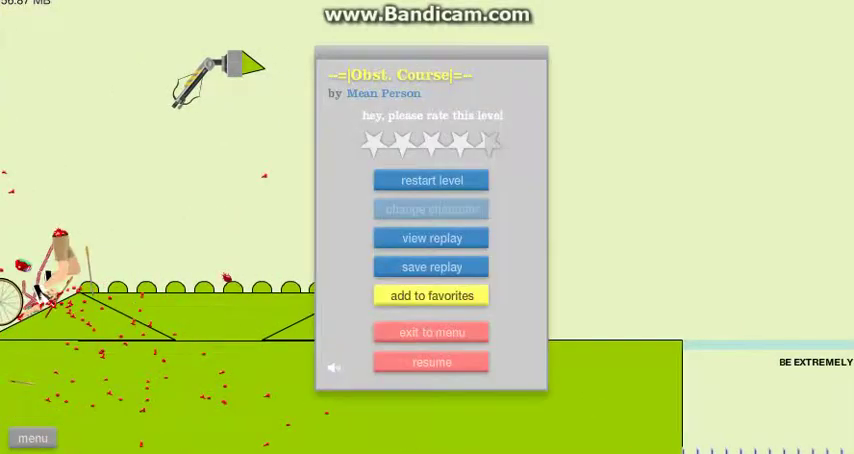
{"action": "left_click", "coordinate": [446, 186]}
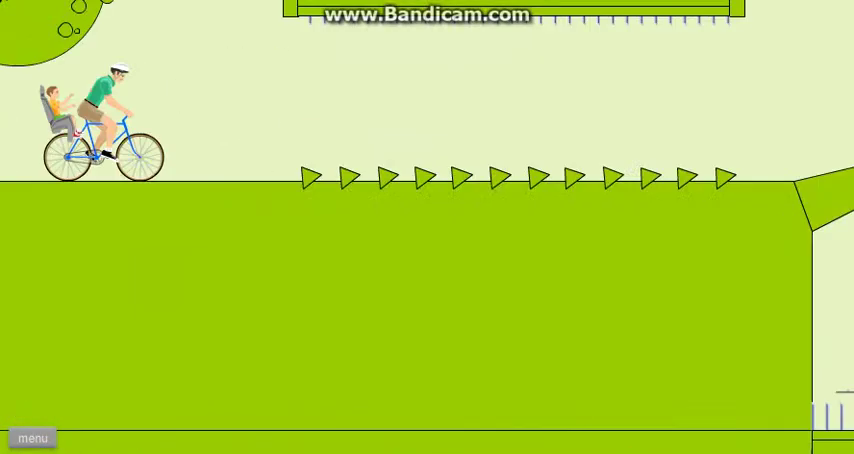
{"action": "key", "text": "Up"}
{"action": "key", "text": "Up"}
{"action": "key", "text": "Up"}
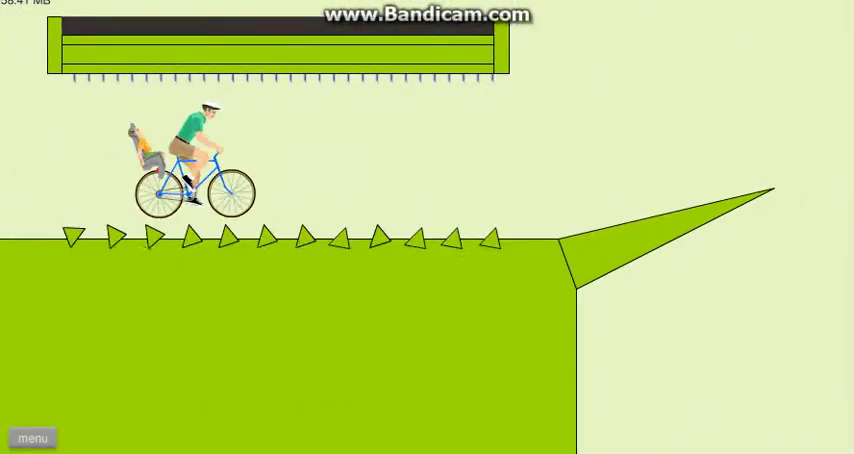
Balance over the spikes, back away from them, then pause after crashing
{"action": "key", "text": "Up"}
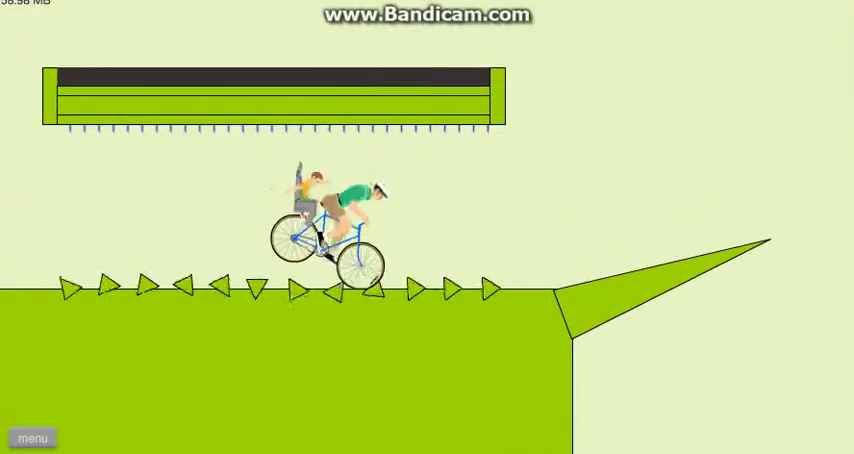
{"action": "key", "text": "Up"}
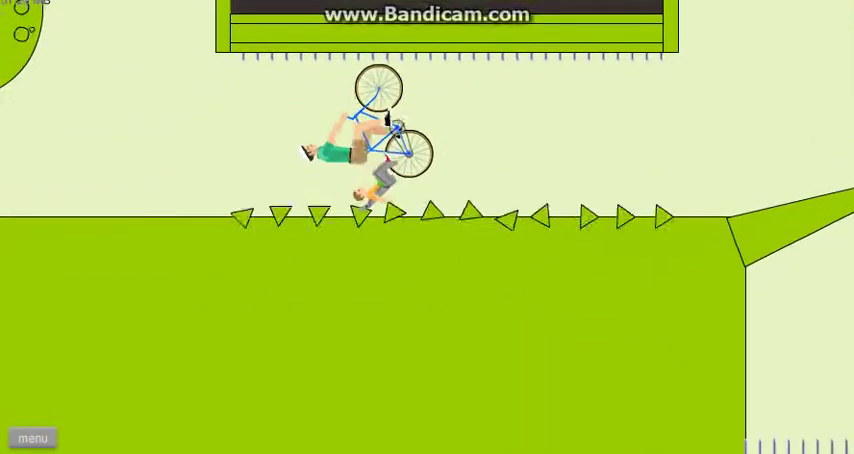
{"action": "key", "text": "Tab"}
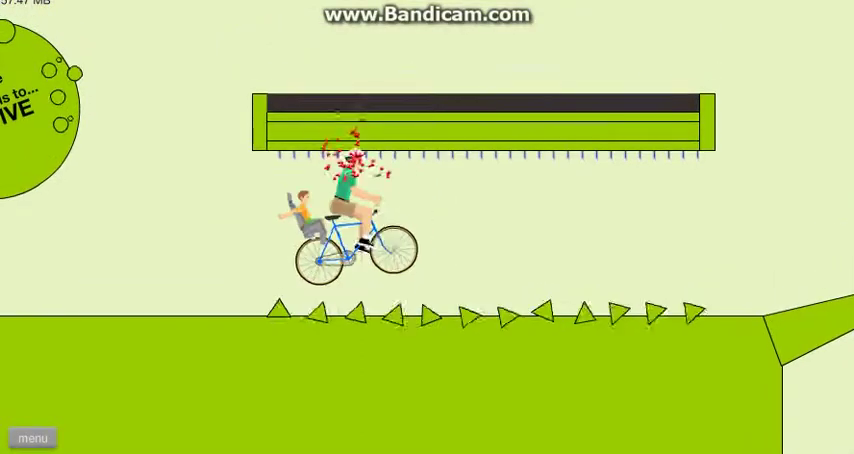
{"action": "key", "text": "Left"}
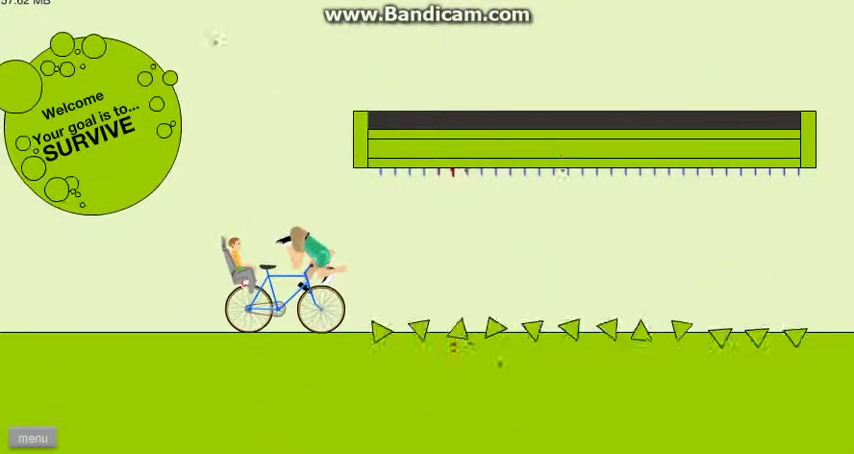
{"action": "key", "text": "Left"}
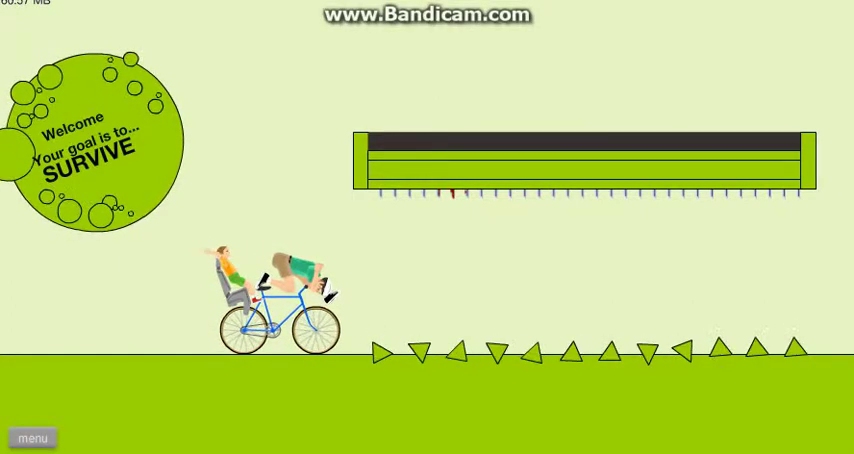
{"action": "key", "text": "Escape"}
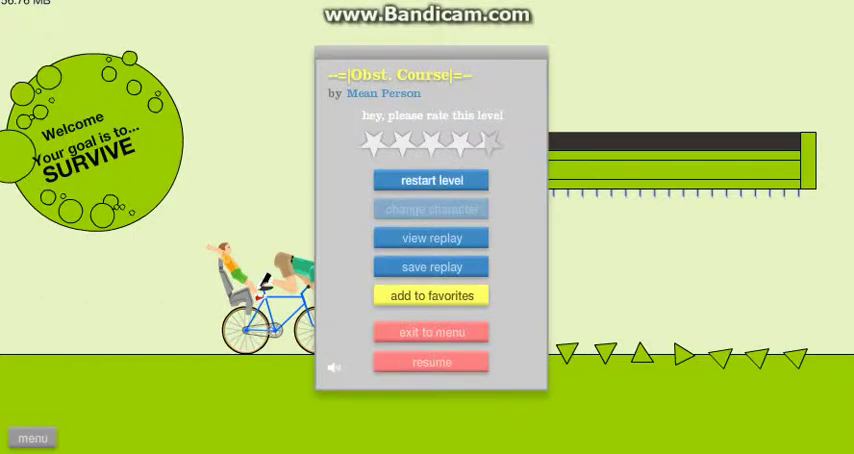
Restart Obst. Course and ride across the spikes to launch off the Epic Jump
{"action": "key", "text": "r"}
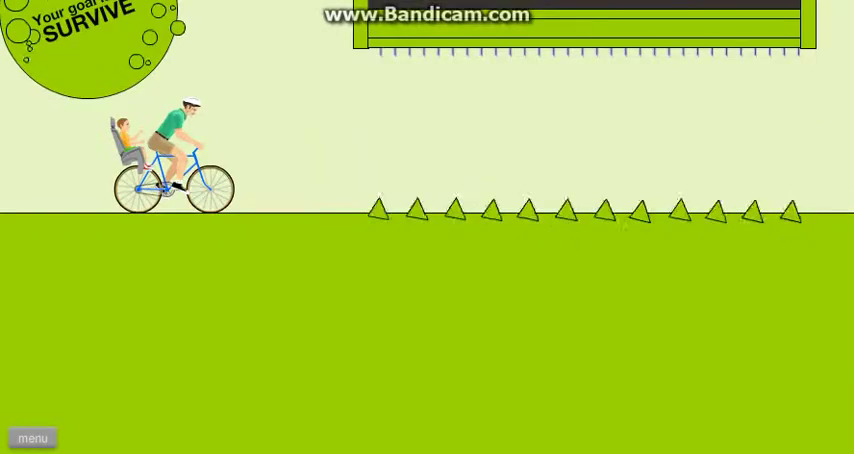
{"action": "key", "text": "Up"}
{"action": "key", "text": "Up"}
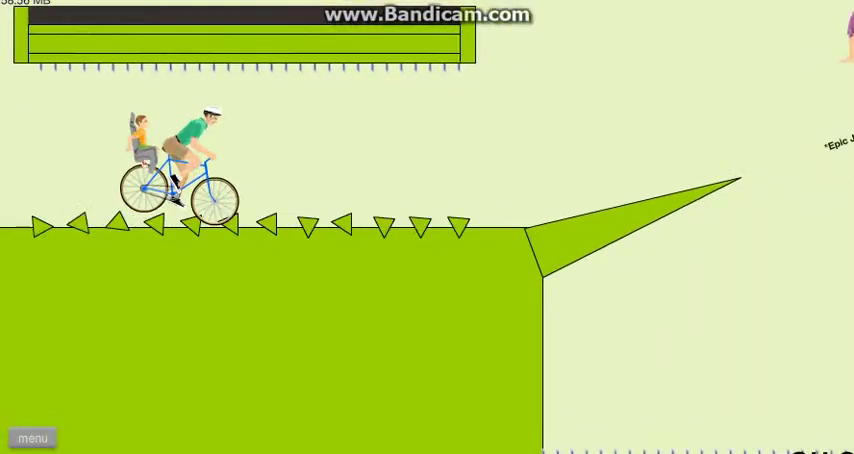
{"action": "key", "text": "Up"}
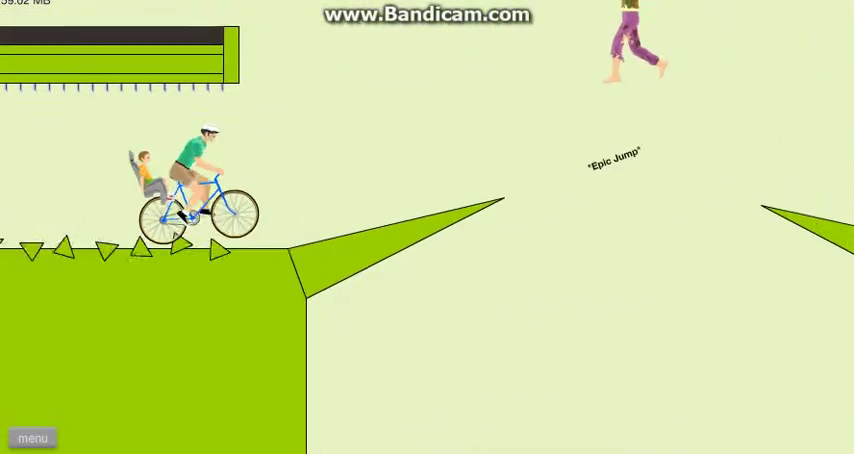
{"action": "key", "text": "Up"}
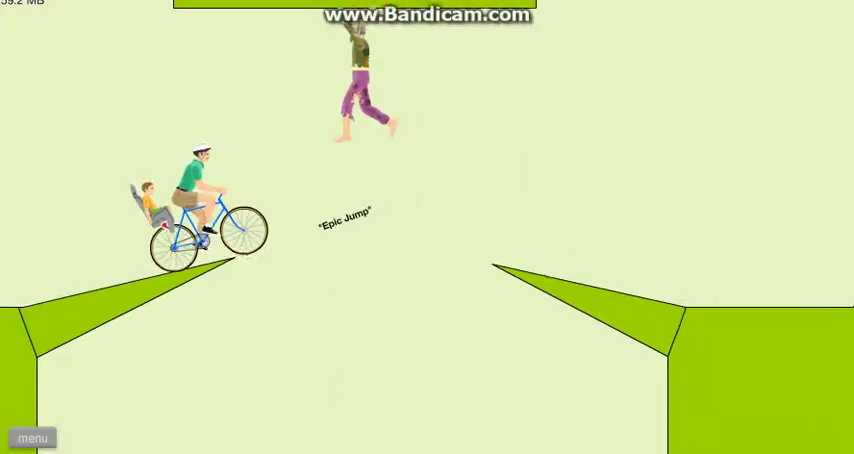
Ride down the slope and off the next ramp, then pause after crashing
{"action": "key", "text": "Up"}
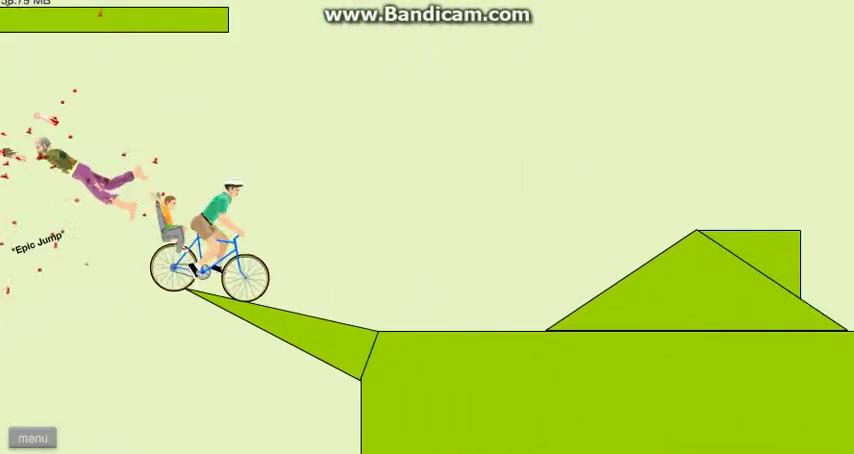
{"action": "key", "text": "Up"}
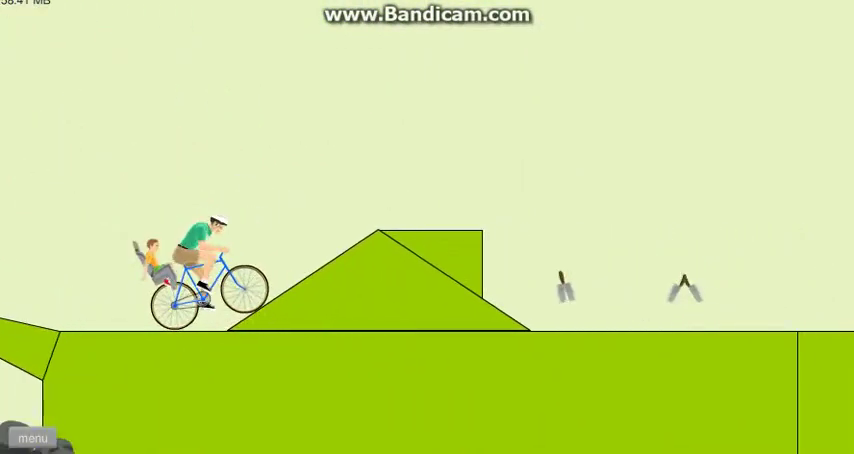
{"action": "key", "text": "Up"}
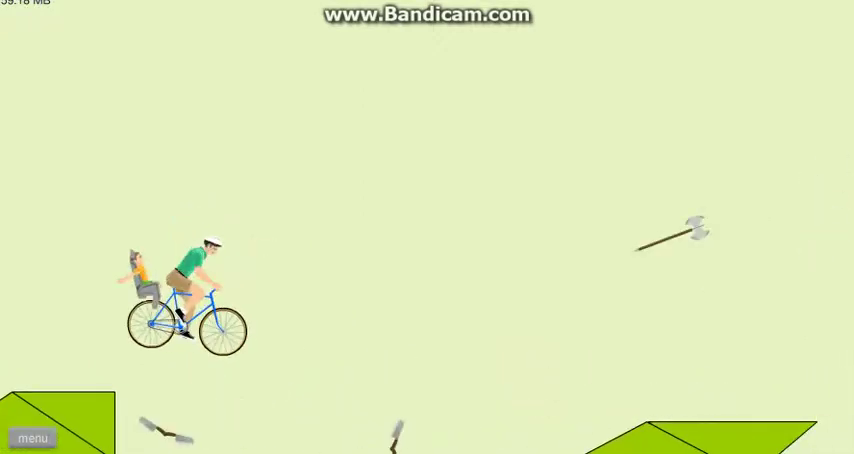
{"action": "key", "text": "Up"}
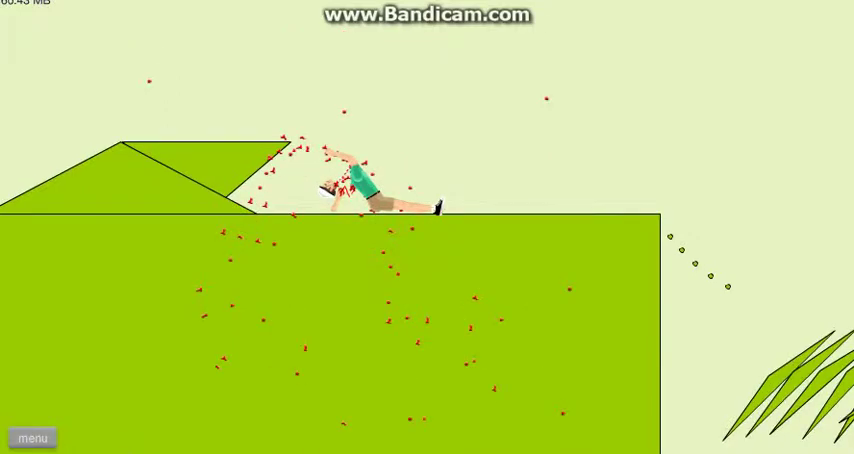
{"action": "key", "text": "Escape"}
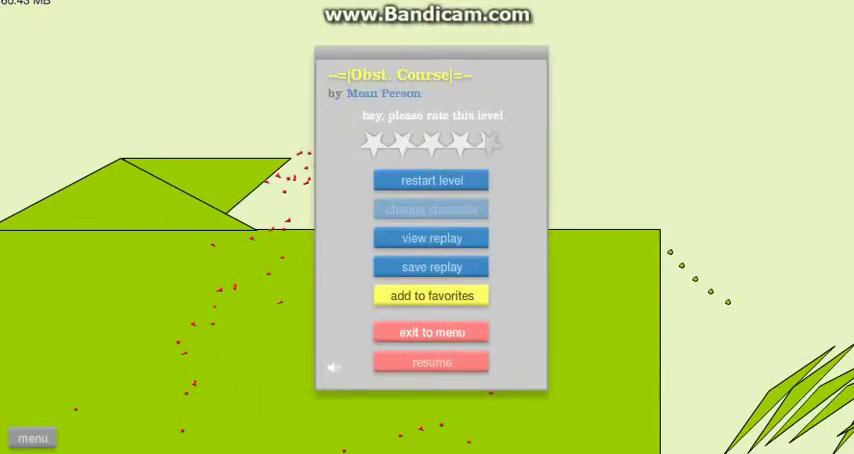
Choose 'exit to menu' to leave Obst. Course for the Featured Levels screen
{"action": "left_click", "coordinate": [431, 332]}
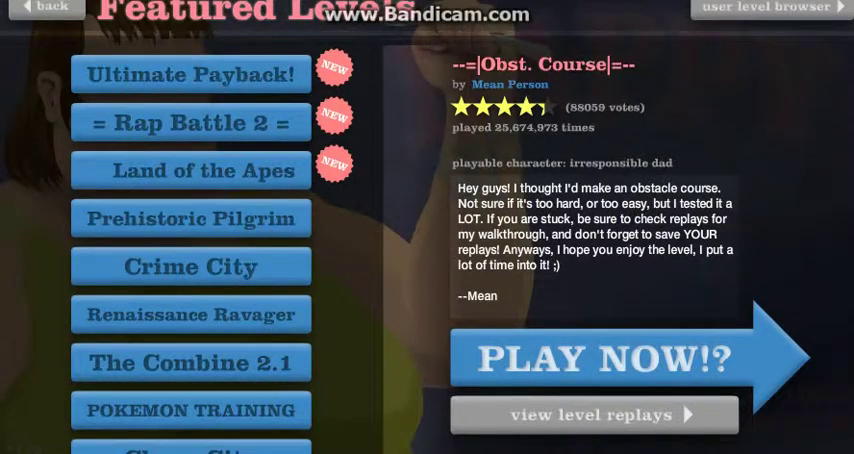